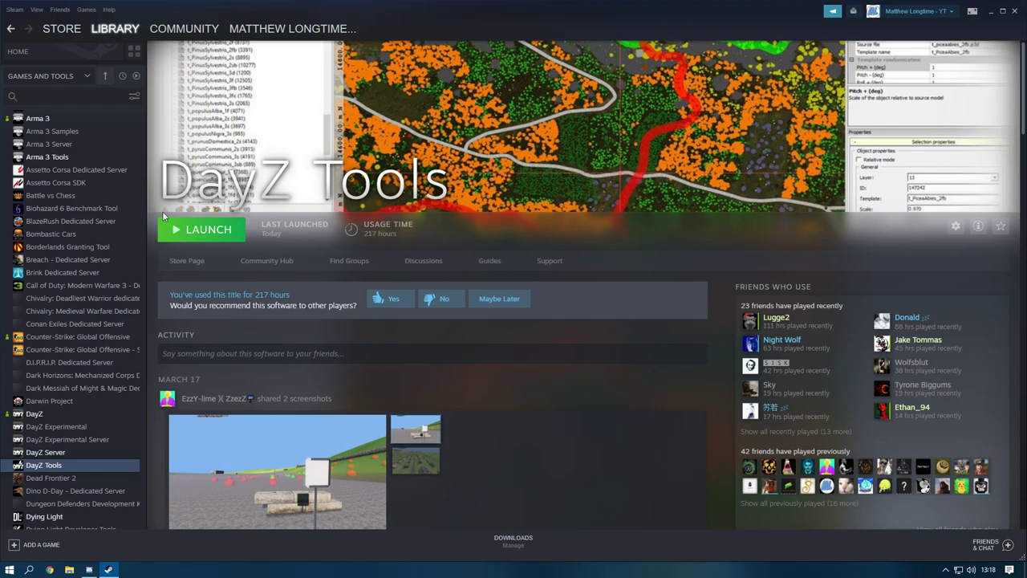
Launch DayZ Tools from the Steam library, then close the Steam window.
{"action": "left_click", "coordinate": [203, 230]}
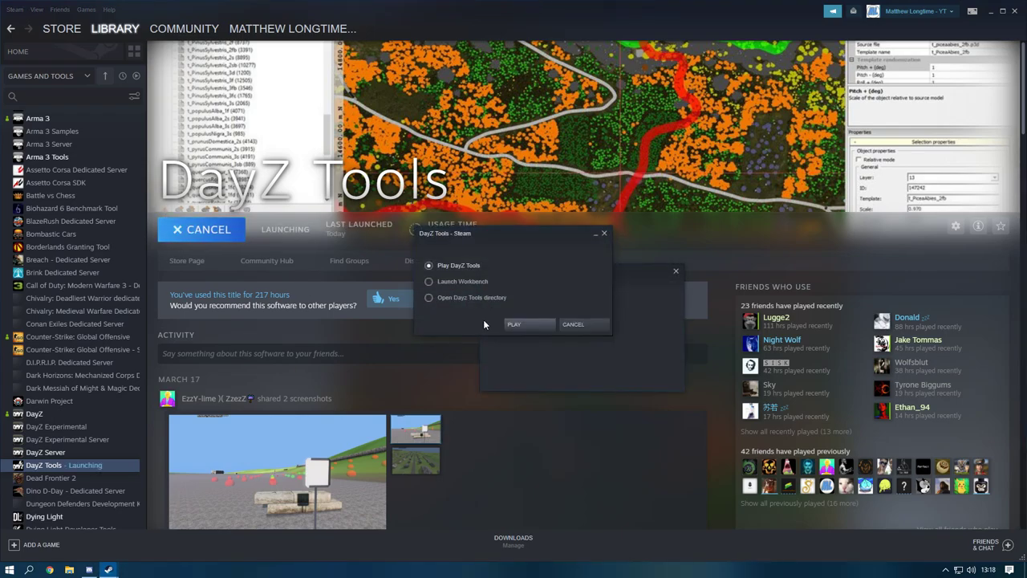
{"action": "left_click", "coordinate": [514, 324]}
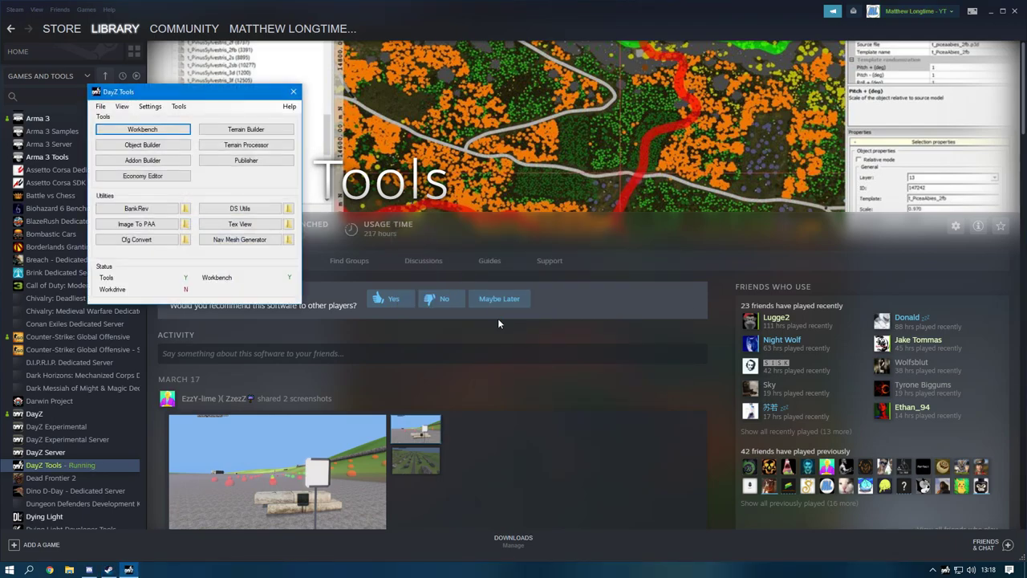
{"action": "left_click", "coordinate": [1019, 13]}
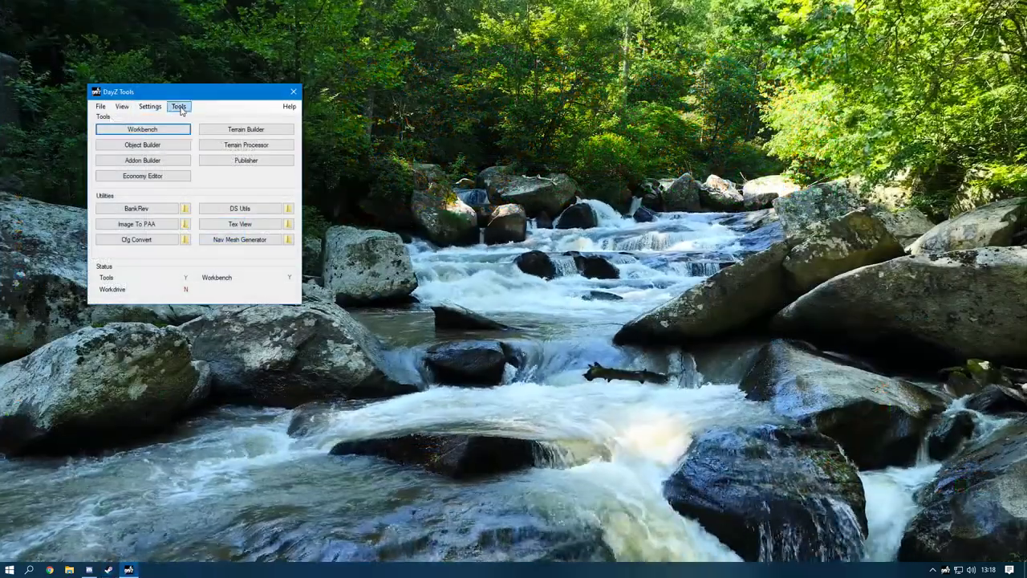
Mount the P work drive via Tools > Mount Drive P, allowing admin rights.
{"action": "left_click", "coordinate": [181, 111]}
{"action": "left_click", "coordinate": [200, 118]}
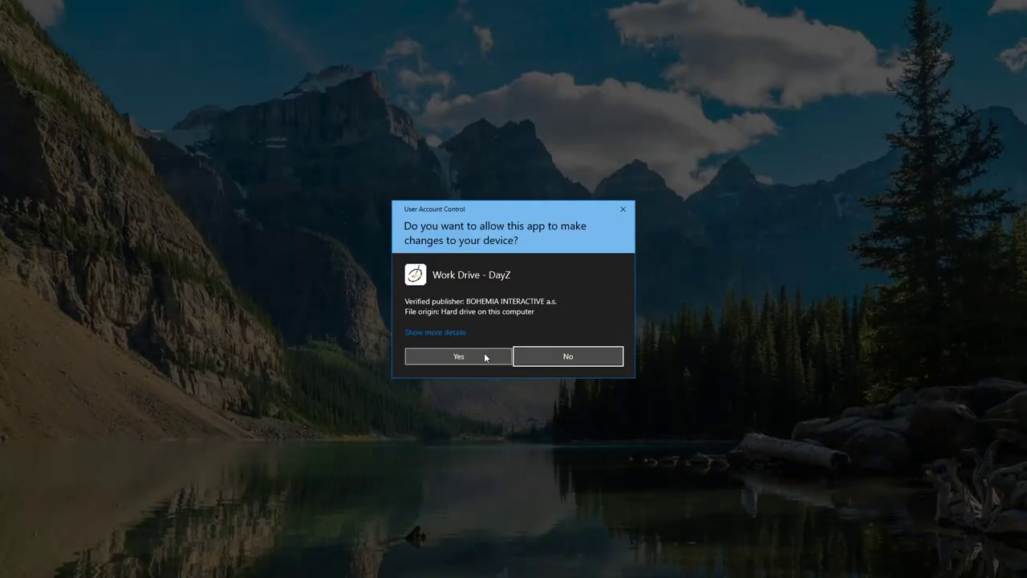
{"action": "left_click", "coordinate": [484, 352]}
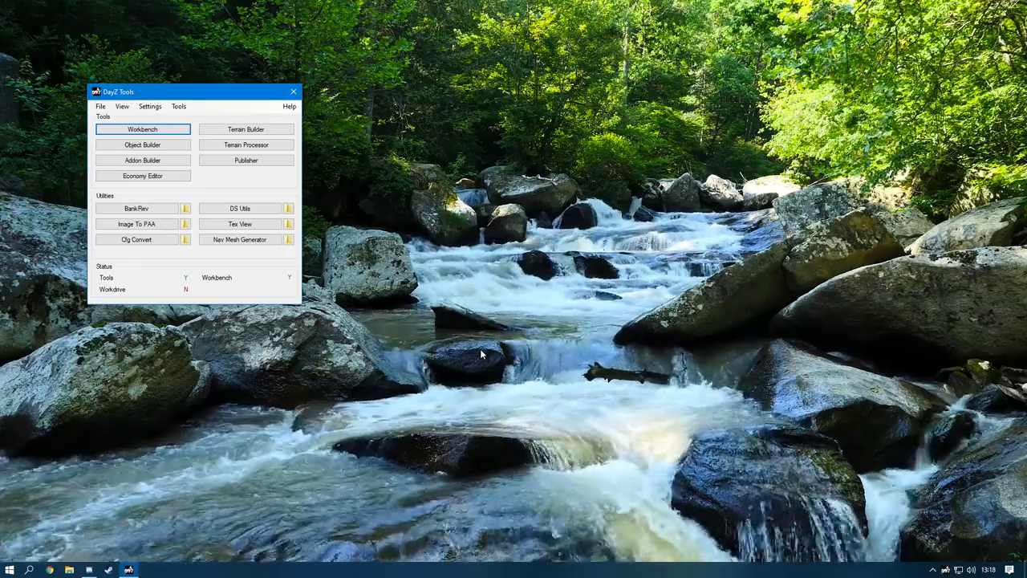
Confirm the drive is mounted in the Tools menu, then start Terrain Builder.
{"action": "left_click", "coordinate": [180, 107]}
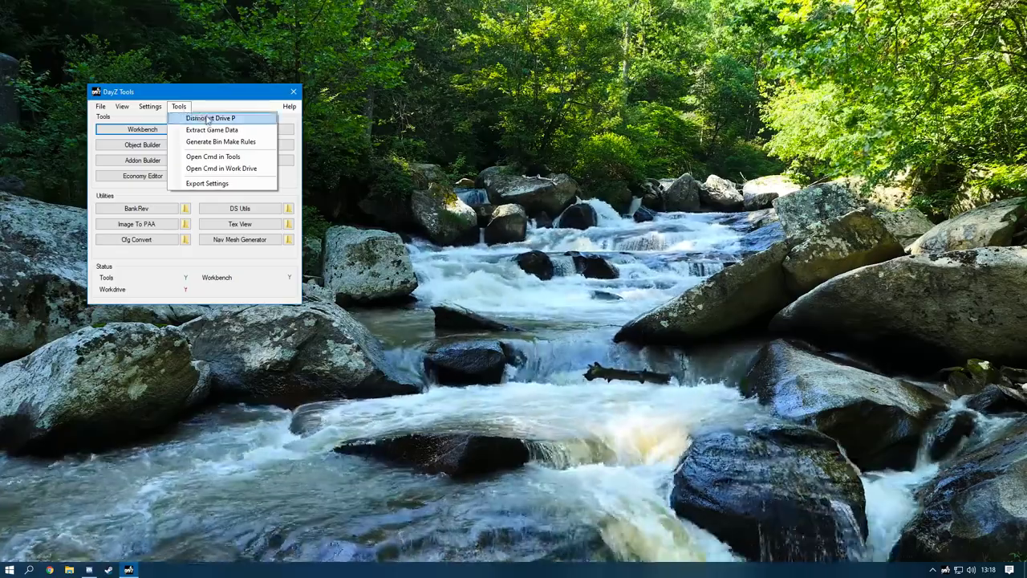
{"action": "left_click", "coordinate": [209, 118]}
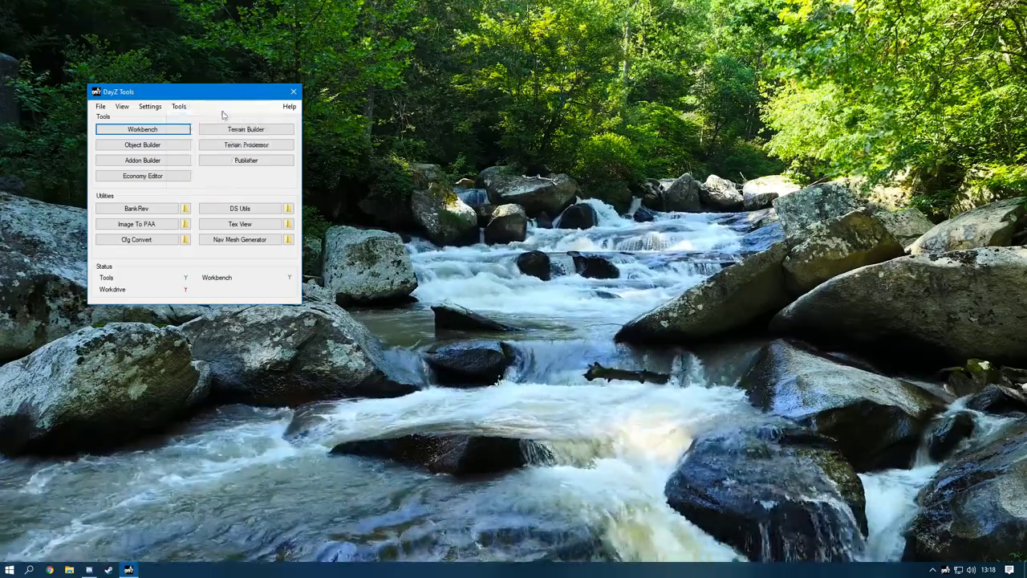
{"action": "left_click", "coordinate": [220, 131]}
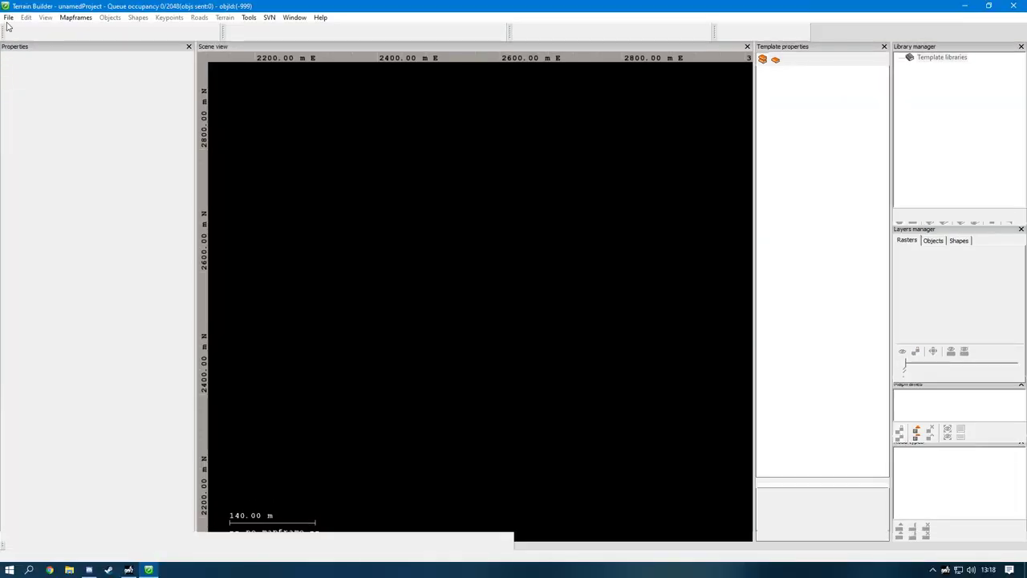
Open the proj.tv4p project from P:\LongtimeTUT via File > Open Project.
{"action": "left_click", "coordinate": [8, 17]}
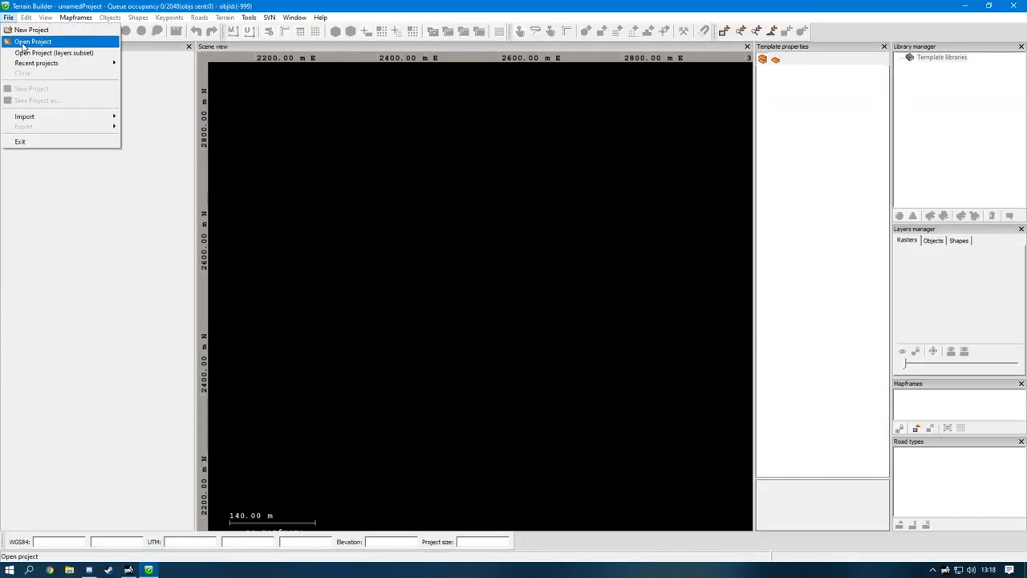
{"action": "left_click", "coordinate": [24, 44]}
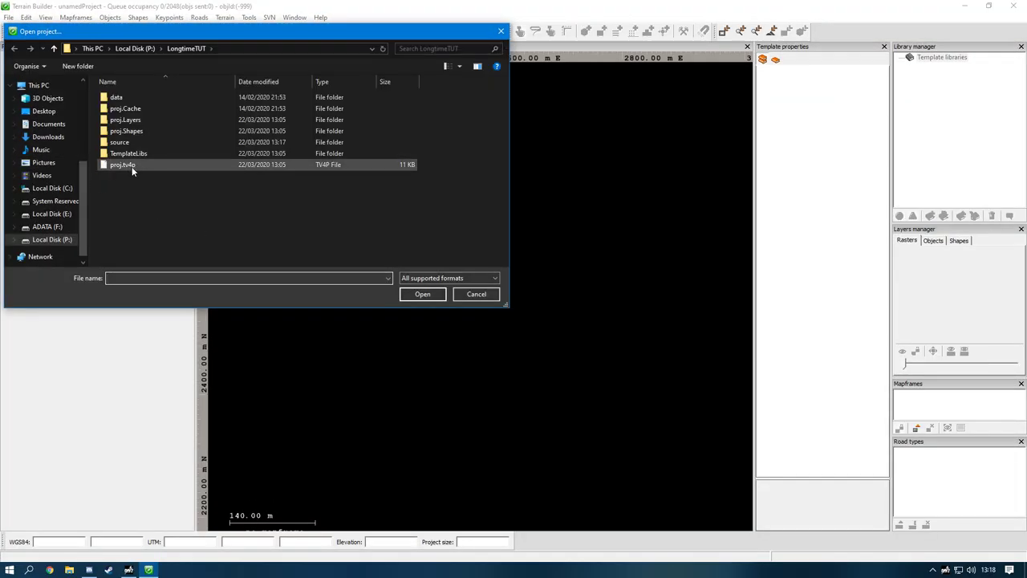
{"action": "double_click", "coordinate": [132, 165]}
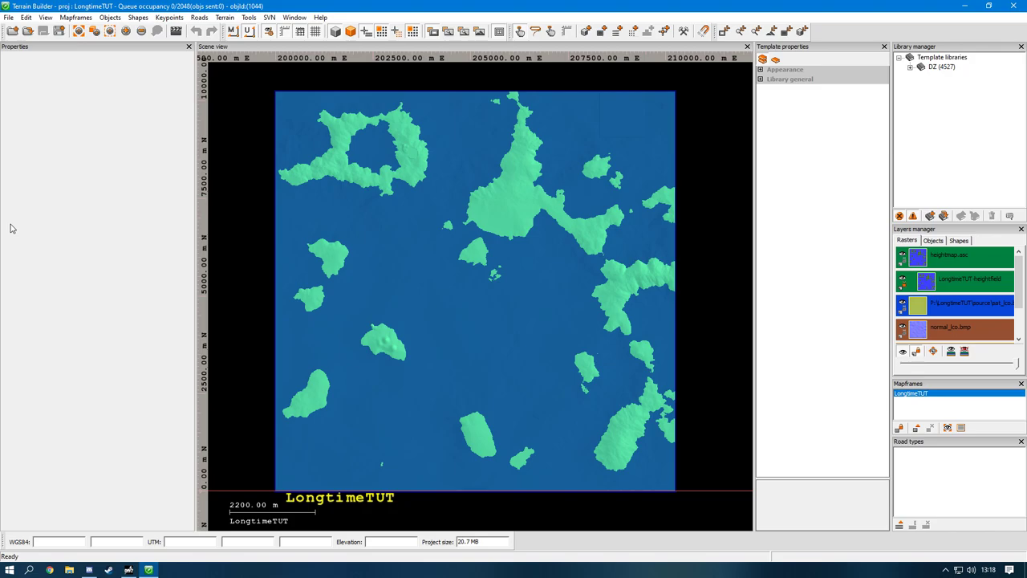
Start Snipping Tool from the Start menu search.
{"action": "key", "text": "super"}
{"action": "type", "text": "sni"}
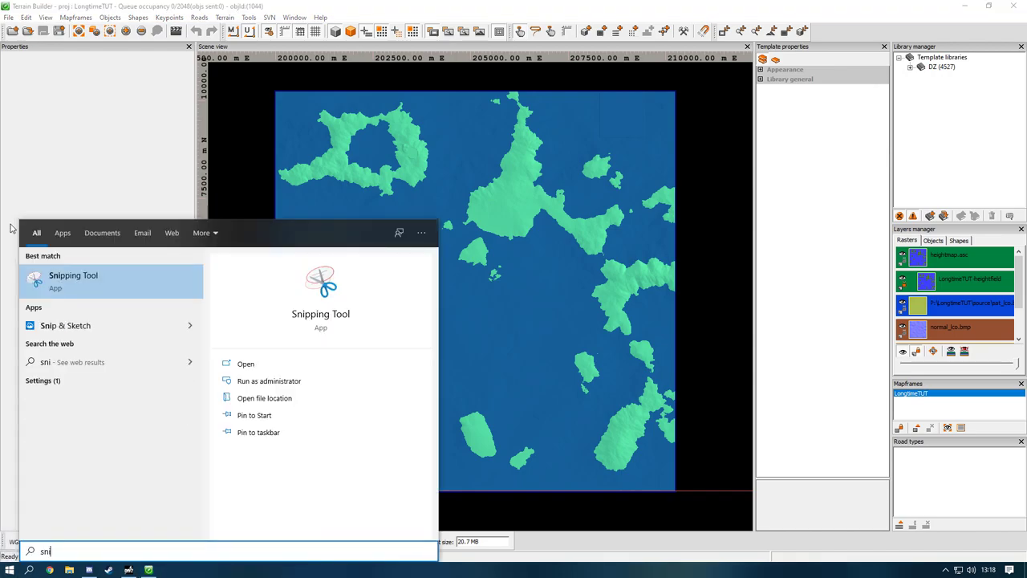
{"action": "key", "text": "Return"}
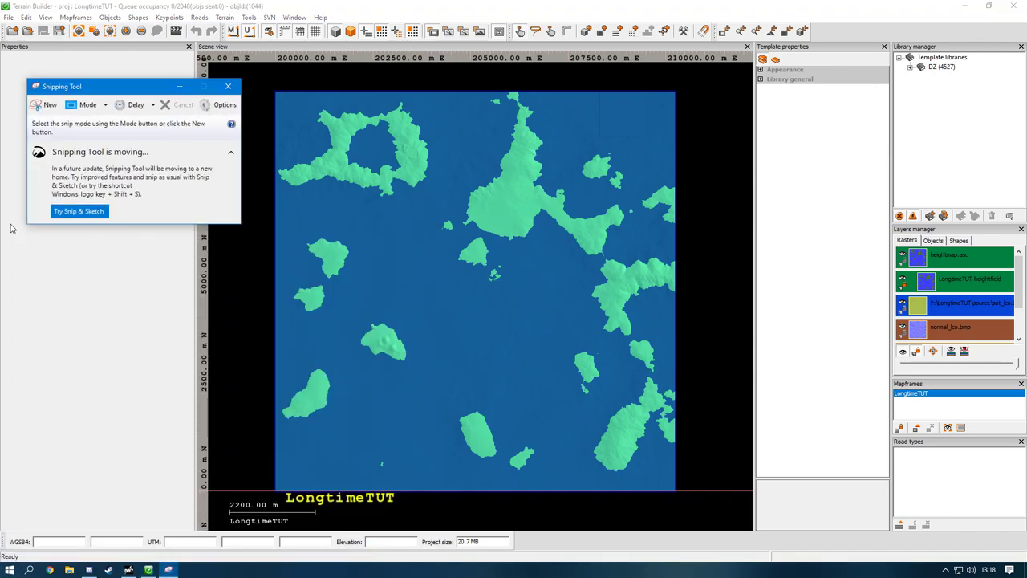
Pan and zoom so the whole terrain map sits centred in Terrain Builder's scene view.
{"action": "left_click", "coordinate": [406, 251]}
{"action": "left_click_drag", "start_coordinate": [406, 252], "coordinate": [399, 222]}
{"action": "scroll", "coordinate": [399, 225], "scroll_direction": "down", "scroll_amount": 5}
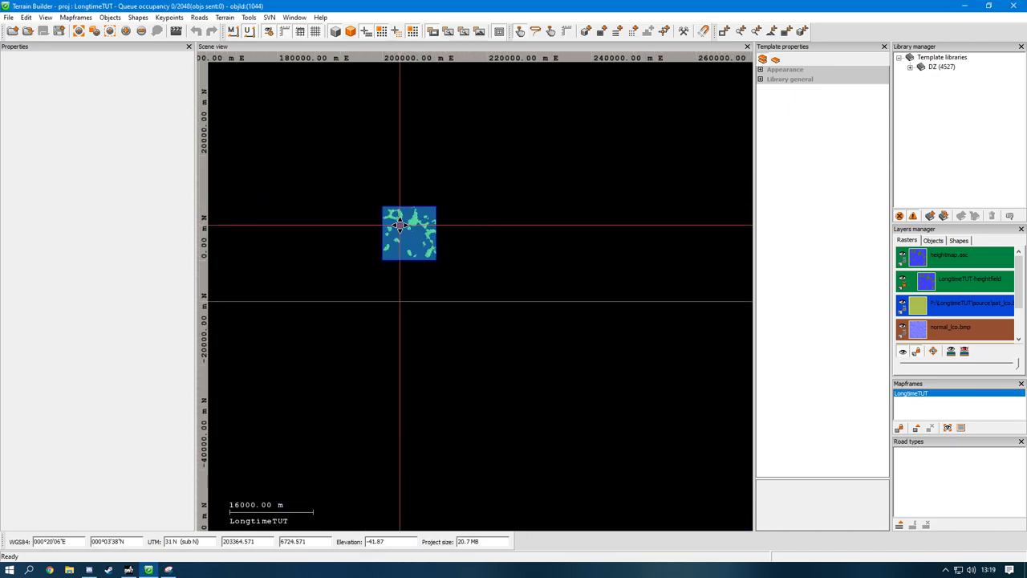
{"action": "scroll", "coordinate": [362, 244], "scroll_direction": "up", "scroll_amount": 3}
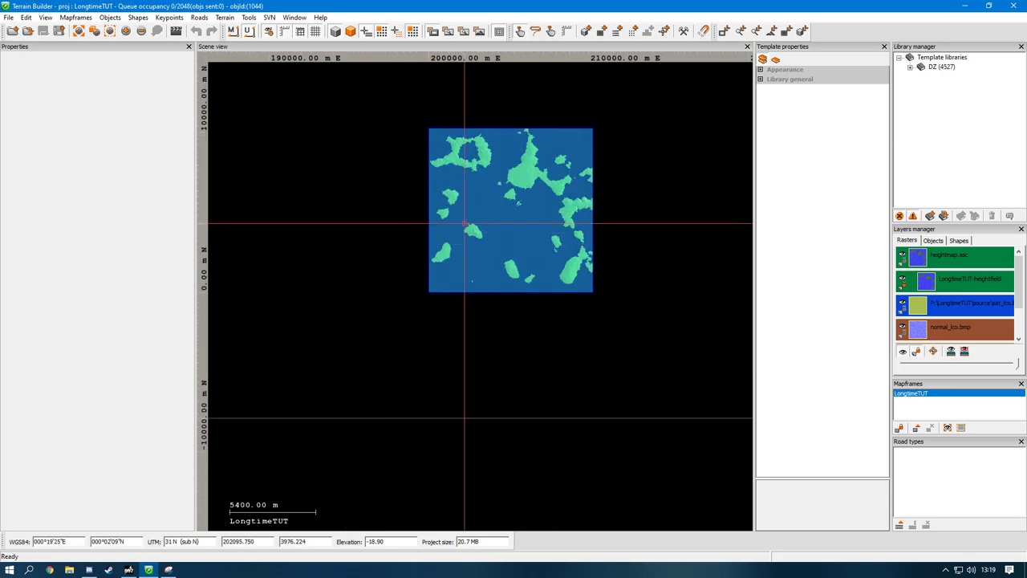
{"action": "scroll", "coordinate": [460, 215], "scroll_direction": "up", "scroll_amount": 2}
{"action": "left_click_drag", "start_coordinate": [461, 215], "coordinate": [367, 283]}
{"action": "scroll", "coordinate": [409, 267], "scroll_direction": "up", "scroll_amount": 1}
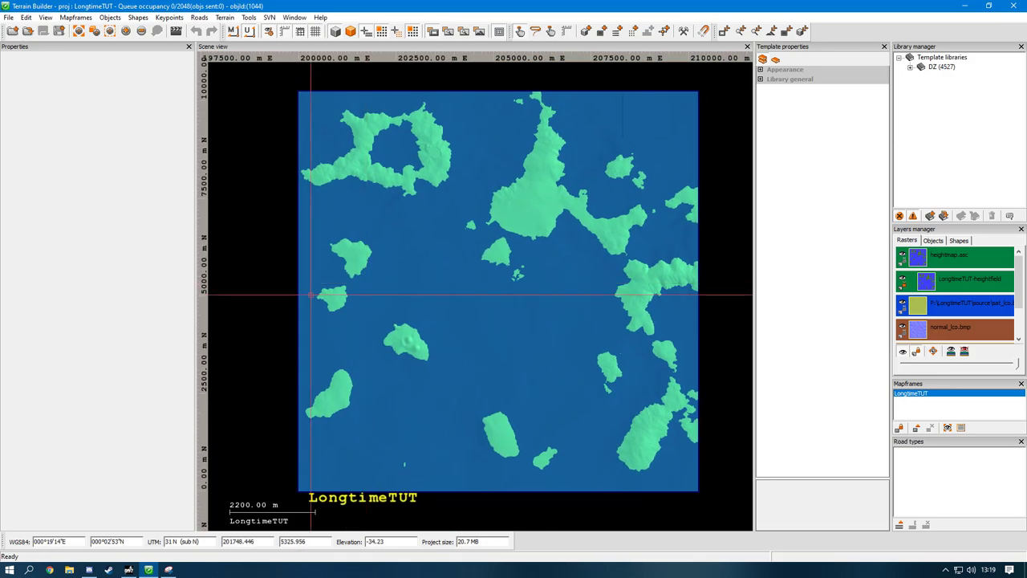
Capture a new snip of the whole square terrain map, replacing the earlier snip.
{"action": "left_click", "coordinate": [167, 570]}
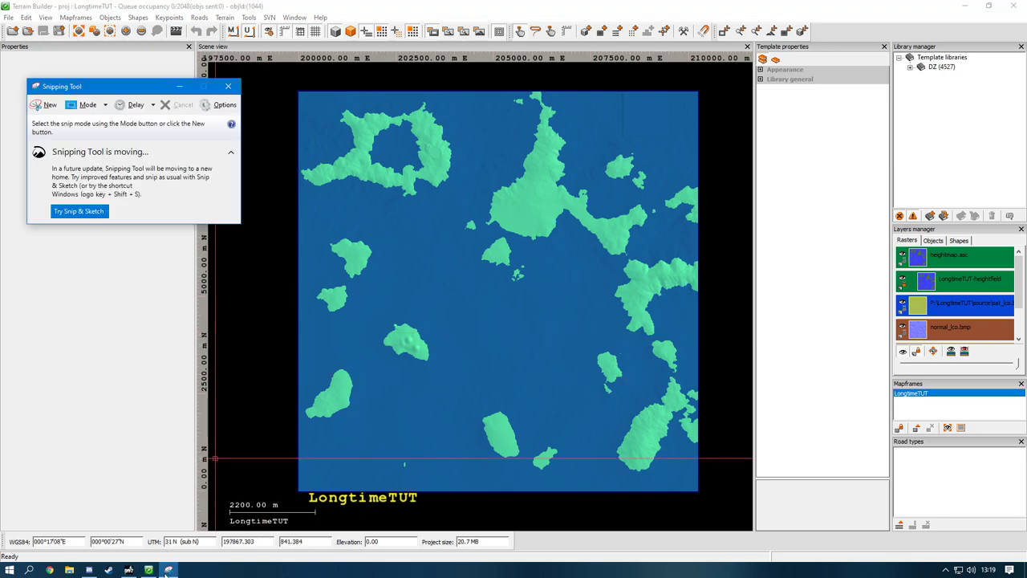
{"action": "left_click", "coordinate": [45, 104]}
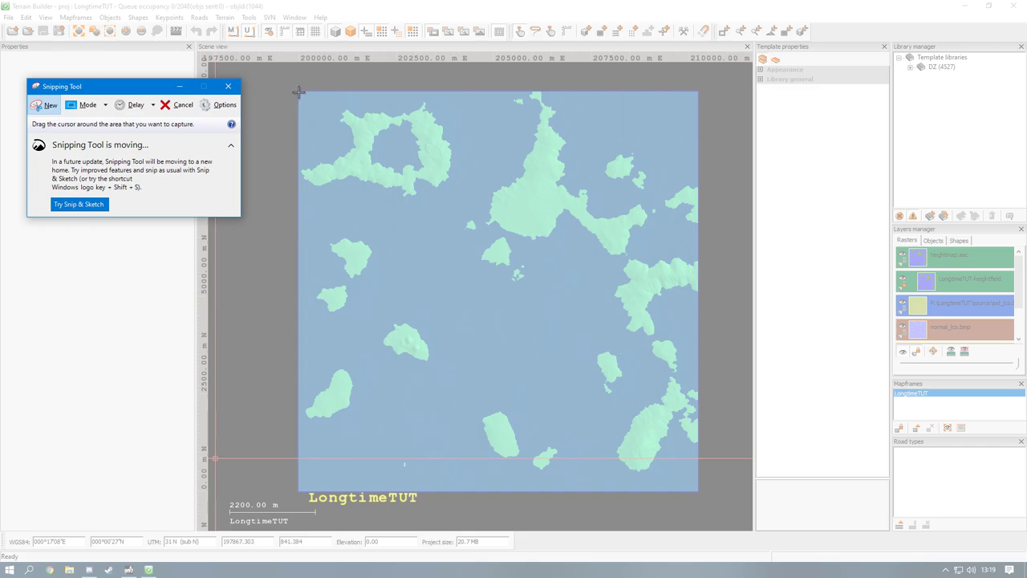
{"action": "left_click_drag", "start_coordinate": [297, 92], "coordinate": [697, 491]}
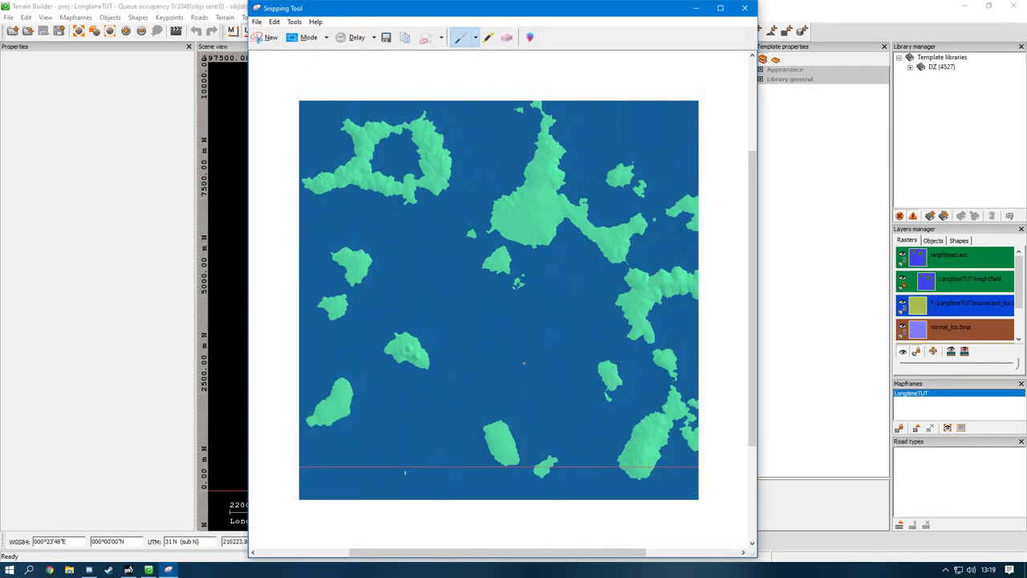
{"action": "left_click", "coordinate": [744, 8]}
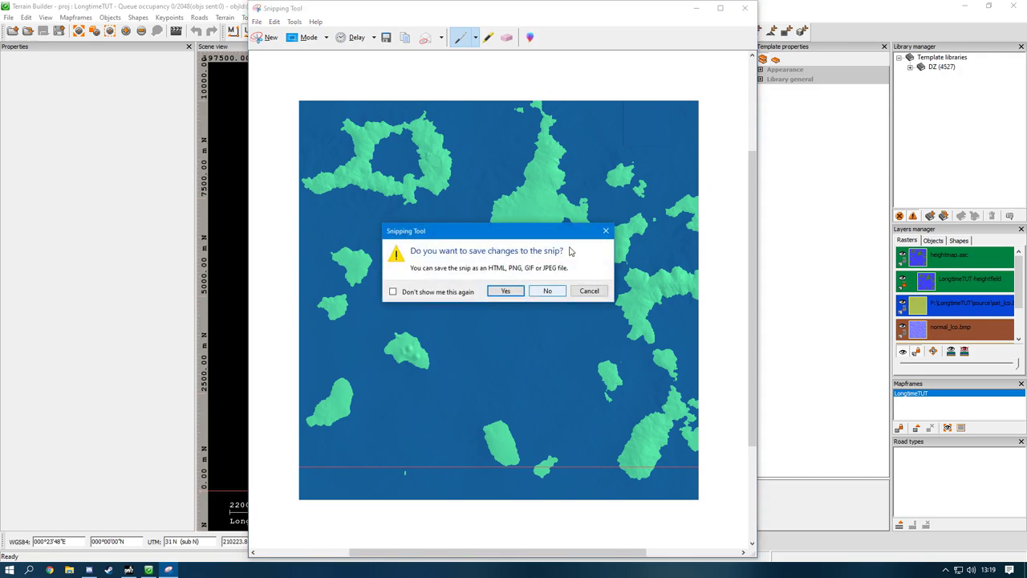
{"action": "left_click", "coordinate": [605, 230]}
{"action": "left_click", "coordinate": [260, 40]}
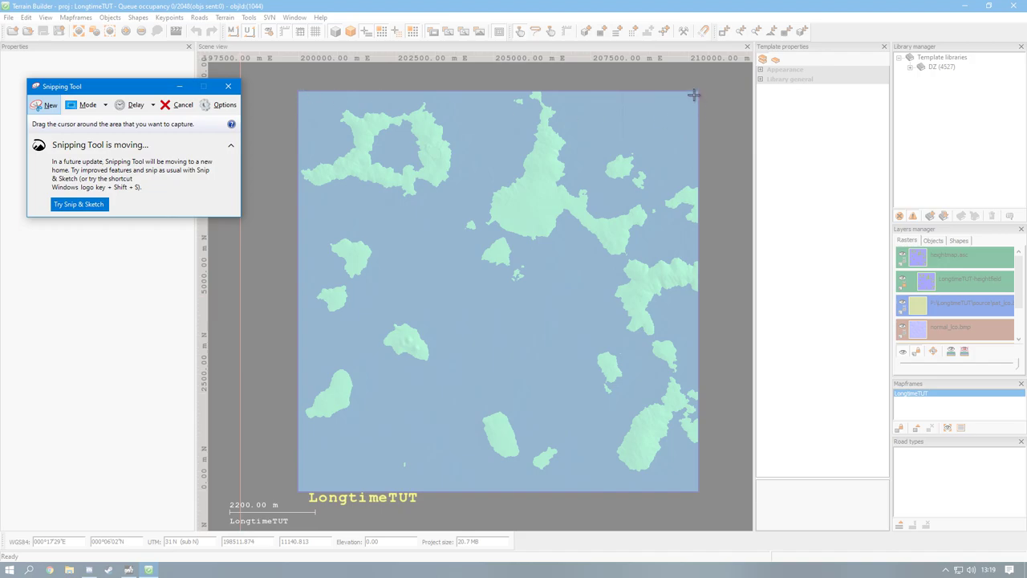
{"action": "left_click_drag", "start_coordinate": [697, 91], "coordinate": [298, 493]}
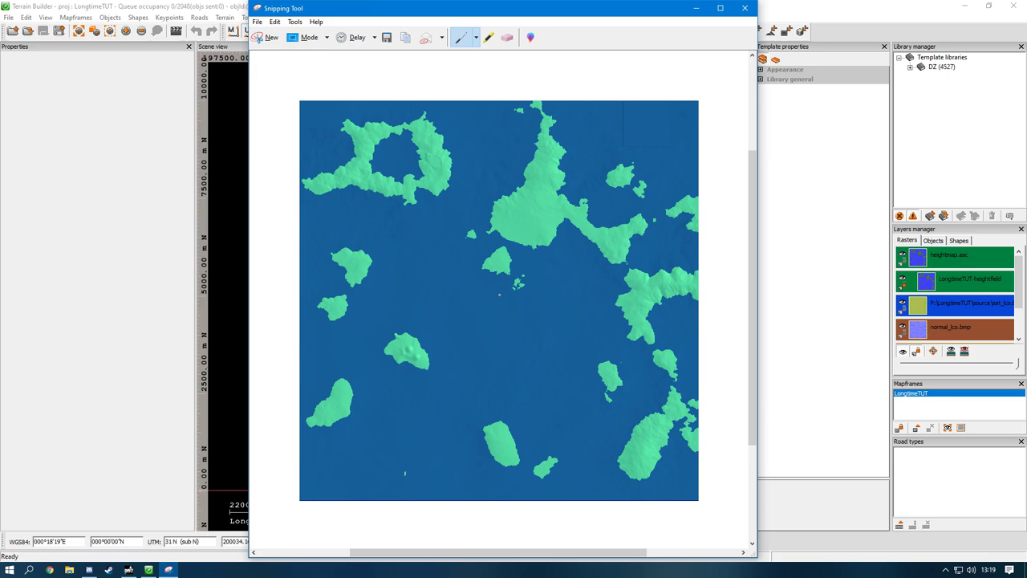
Save the snip as Capture.PNG in P:\LongtimeTUT\source and close Snipping Tool.
{"action": "right_click", "coordinate": [480, 239]}
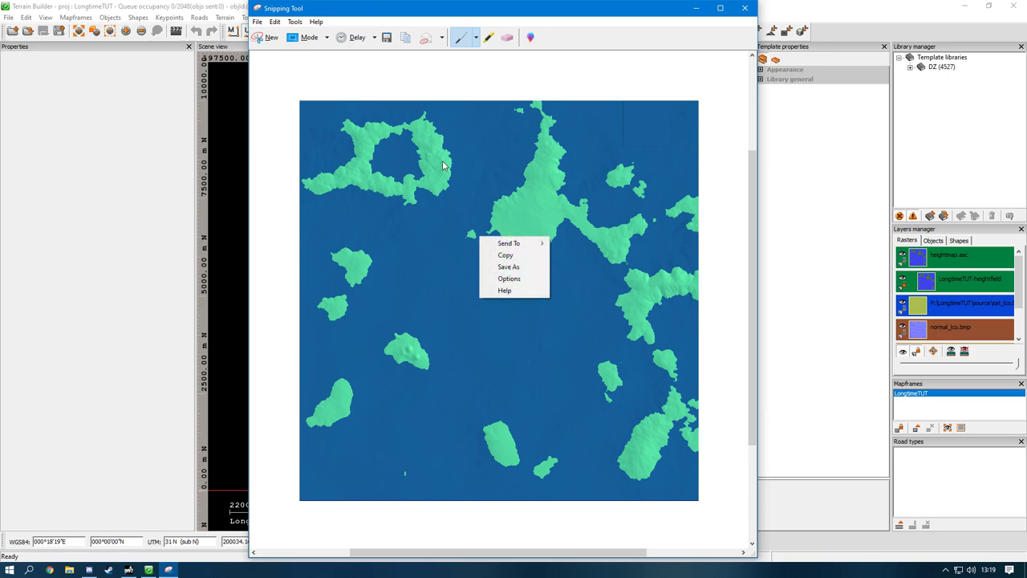
{"action": "left_click", "coordinate": [505, 267]}
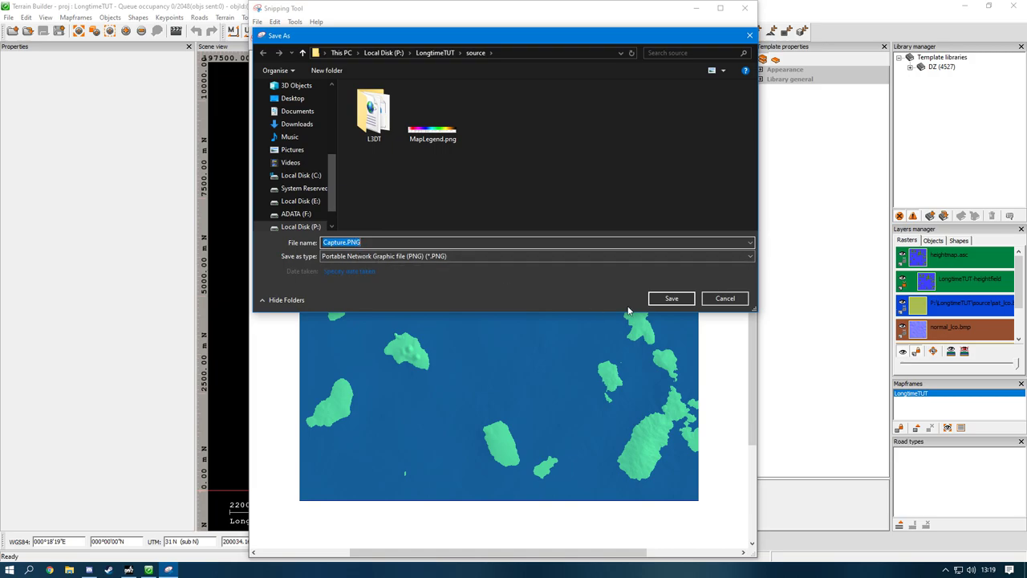
{"action": "left_click", "coordinate": [671, 300]}
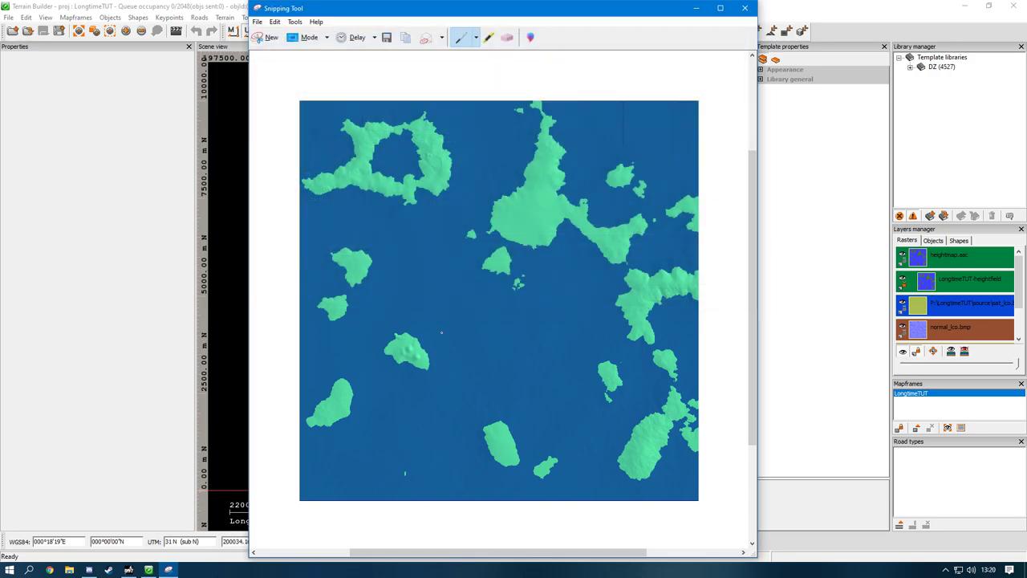
{"action": "left_click", "coordinate": [745, 7]}
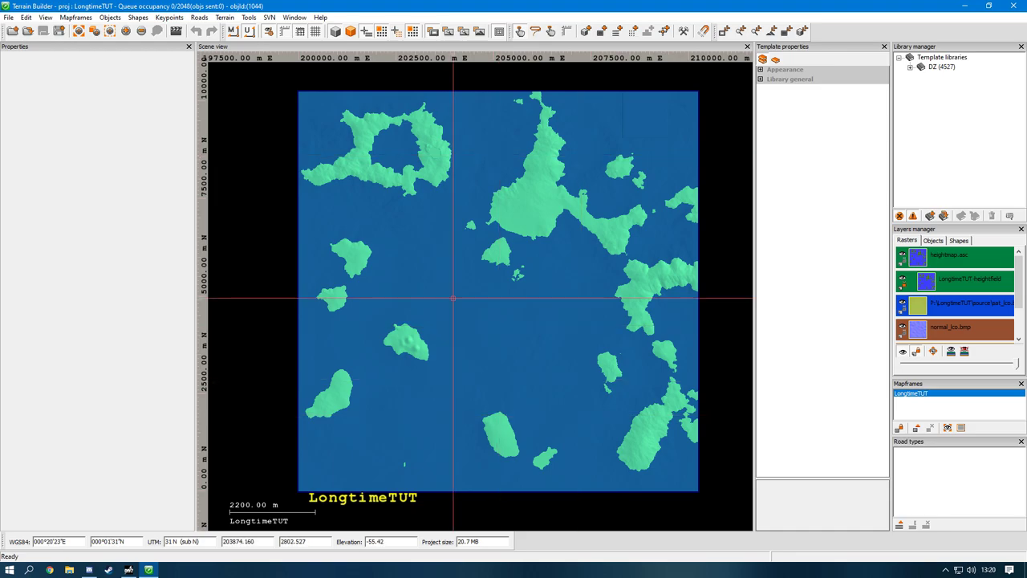
Zoom over the heightmap, show the Objects list in Layers manager, and nudge the map view.
{"action": "scroll", "coordinate": [569, 274], "scroll_direction": "up", "scroll_amount": 3}
{"action": "scroll", "coordinate": [562, 274], "scroll_direction": "down", "scroll_amount": 5}
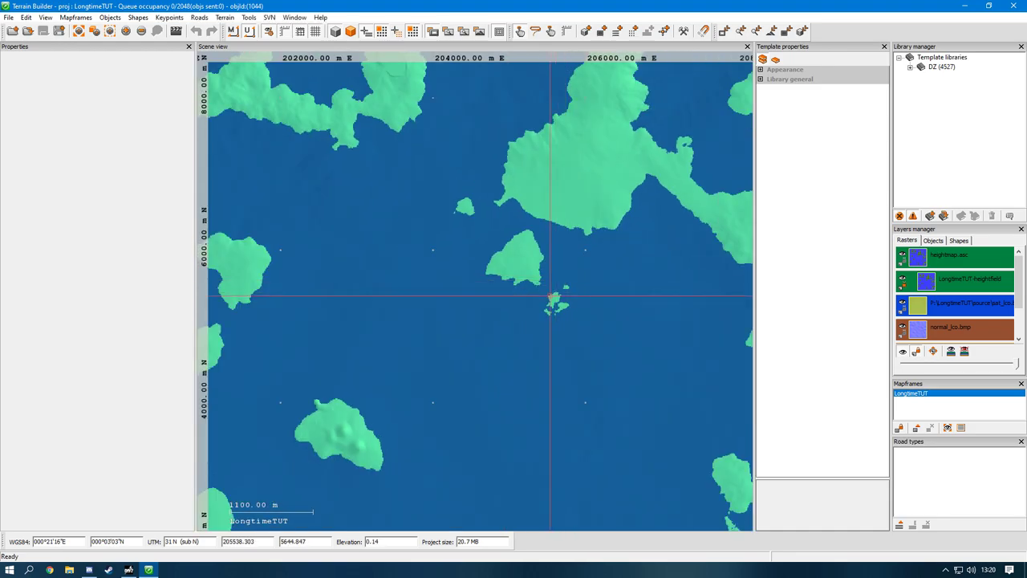
{"action": "scroll", "coordinate": [522, 274], "scroll_direction": "up", "scroll_amount": 4}
{"action": "scroll", "coordinate": [509, 274], "scroll_direction": "down", "scroll_amount": 2}
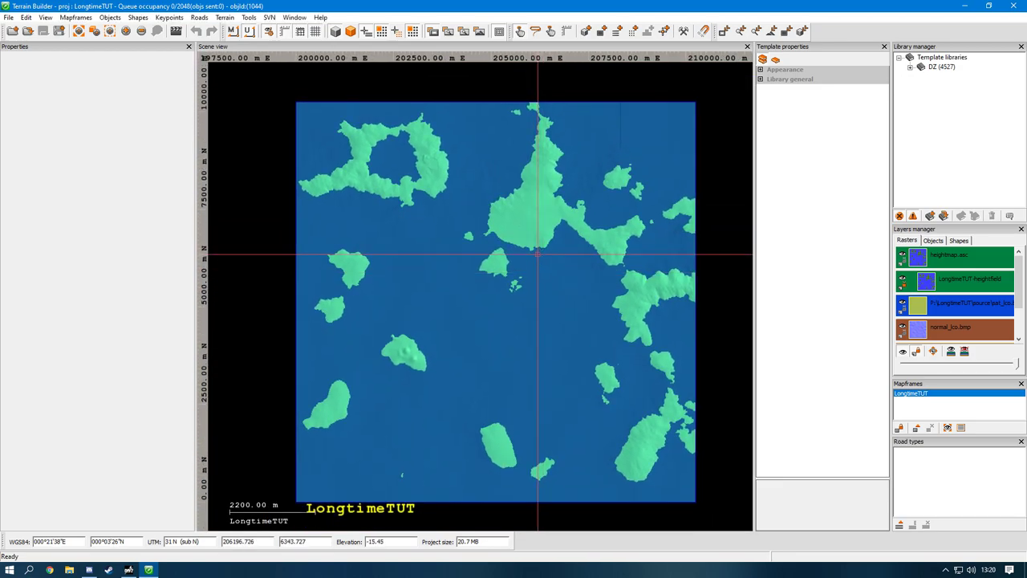
{"action": "left_click", "coordinate": [933, 241]}
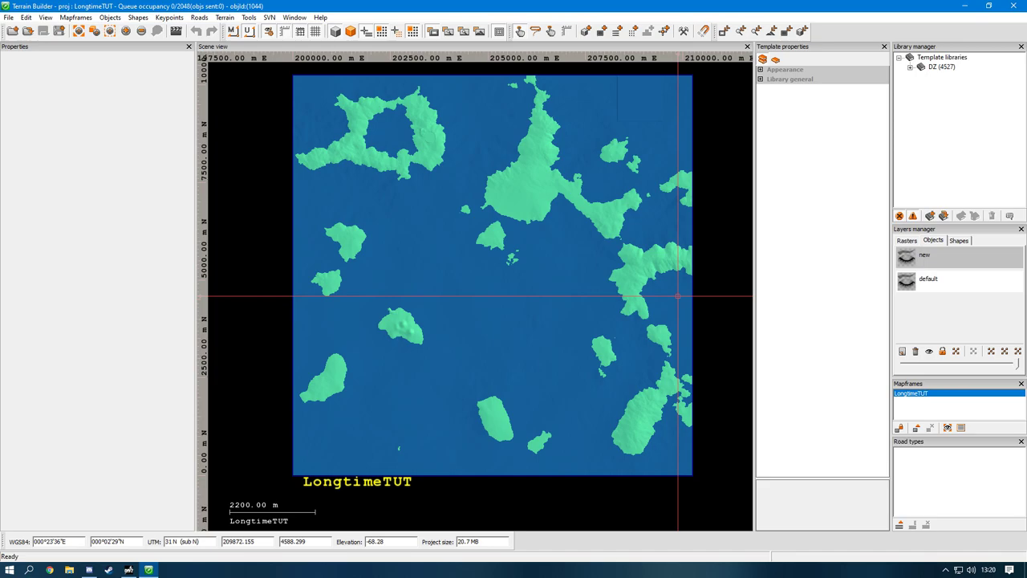
{"action": "middle_click_drag", "start_coordinate": [678, 296], "coordinate": [672, 305]}
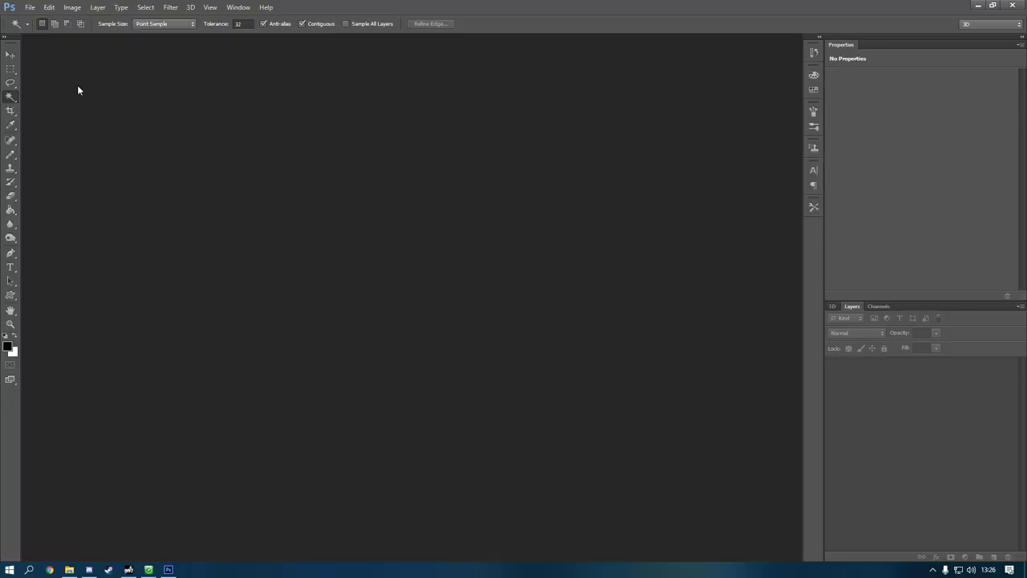
Open sat_lco.bmp in Photoshop.
{"action": "left_click", "coordinate": [28, 7]}
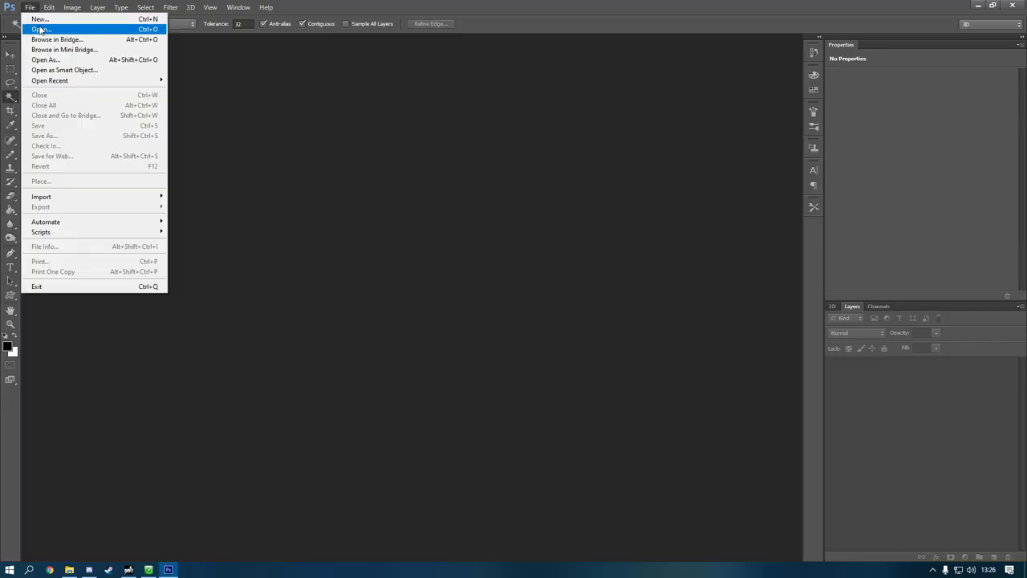
{"action": "left_click", "coordinate": [40, 30]}
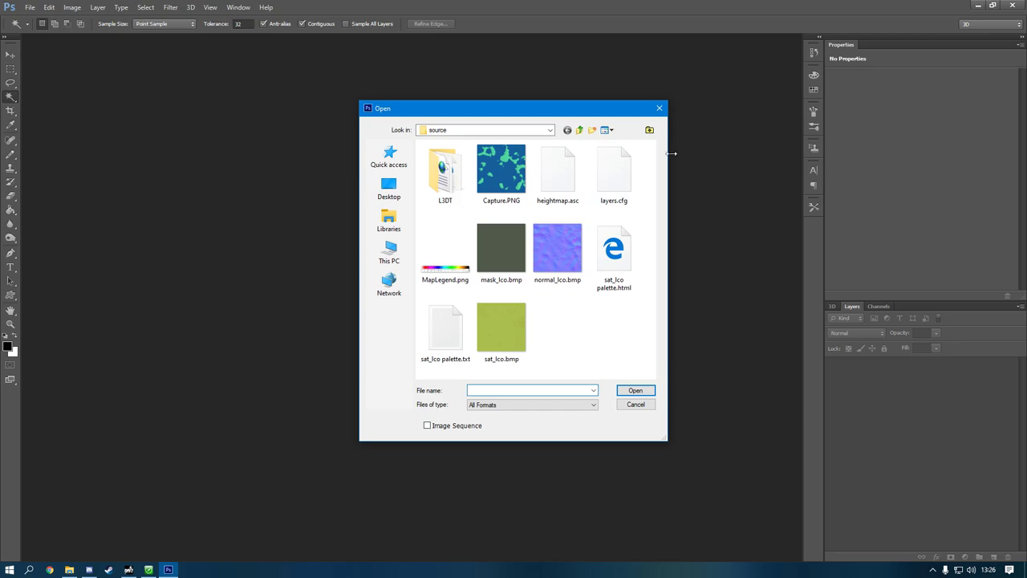
{"action": "double_click", "coordinate": [499, 359]}
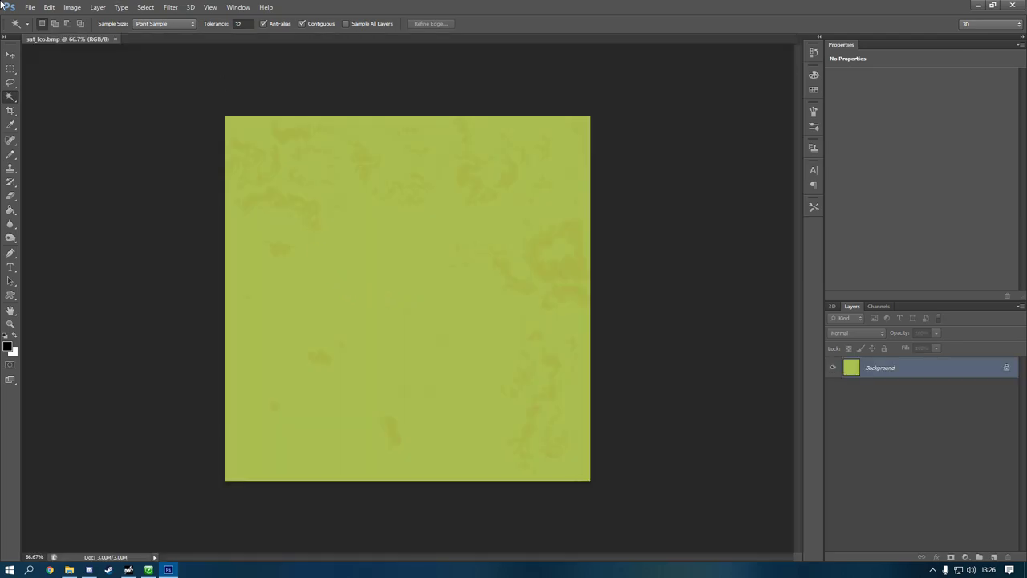
Place Capture.PNG into sat_lco.bmp and move it to the canvas's top-left corner.
{"action": "left_click", "coordinate": [29, 7]}
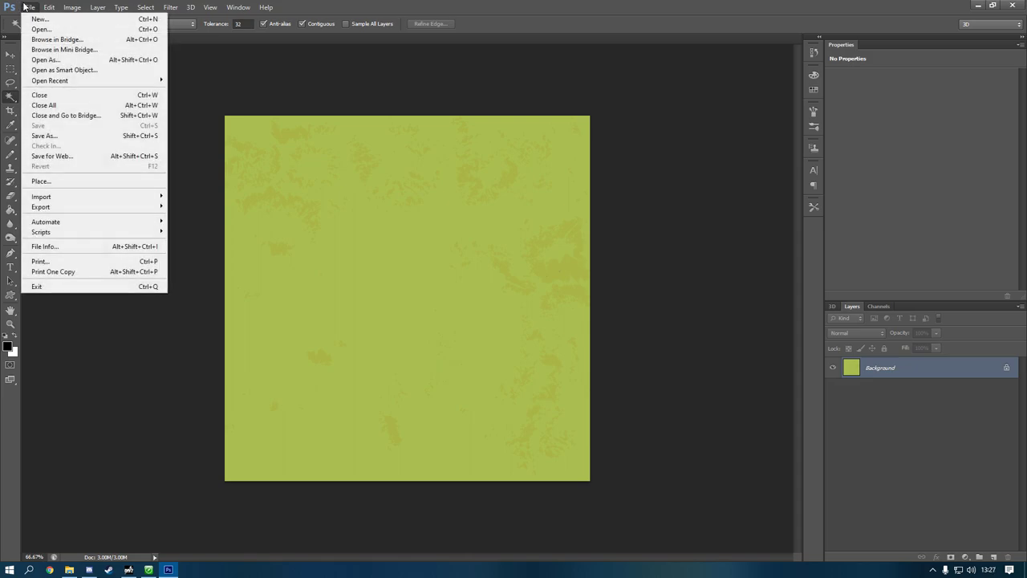
{"action": "left_click", "coordinate": [45, 181]}
{"action": "double_click", "coordinate": [484, 181]}
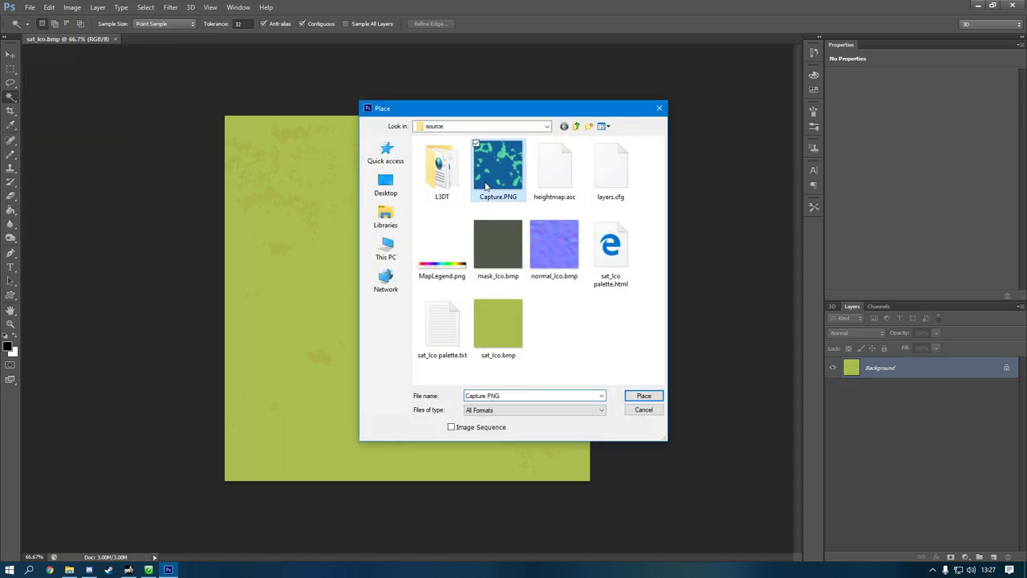
{"action": "left_click_drag", "start_coordinate": [426, 273], "coordinate": [363, 215]}
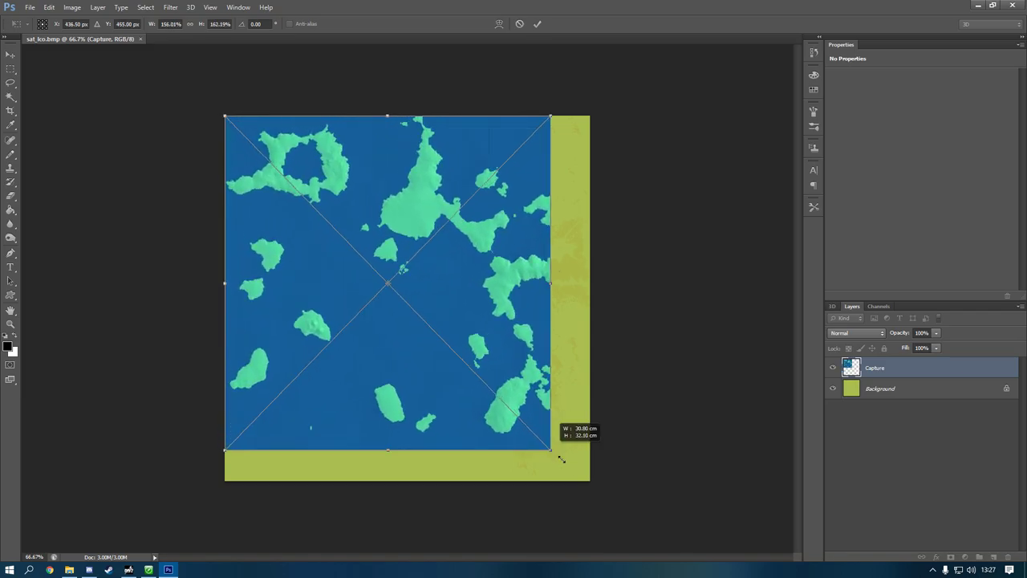